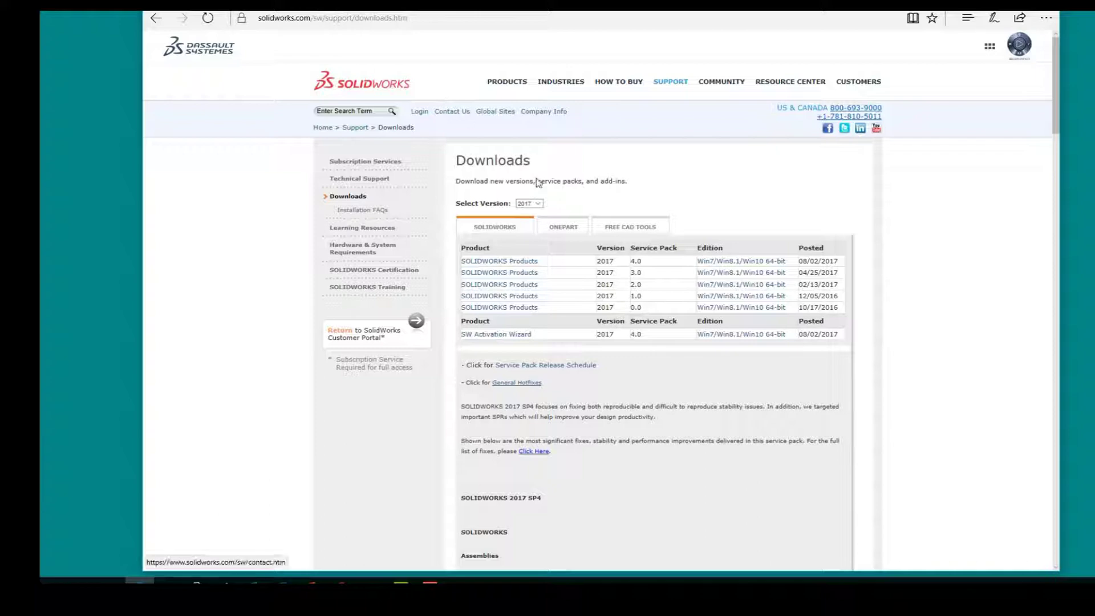
Step: Accept the download license agreement for the SOLIDWORKS 2017 SP 4.0 products
{"action": "left_click", "coordinate": [489, 263]}
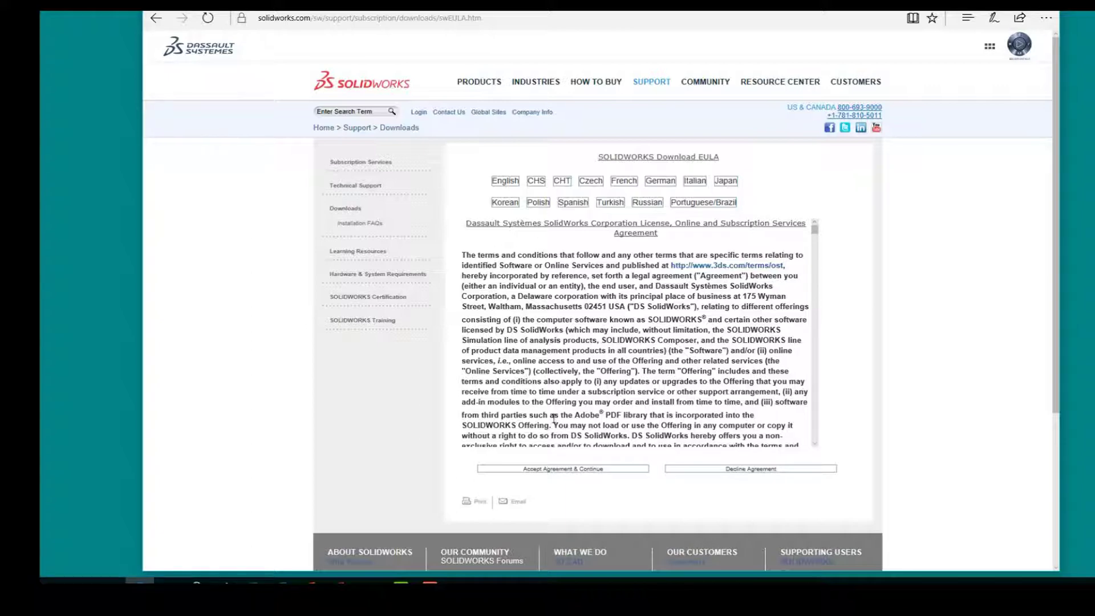
{"action": "left_click", "coordinate": [557, 470]}
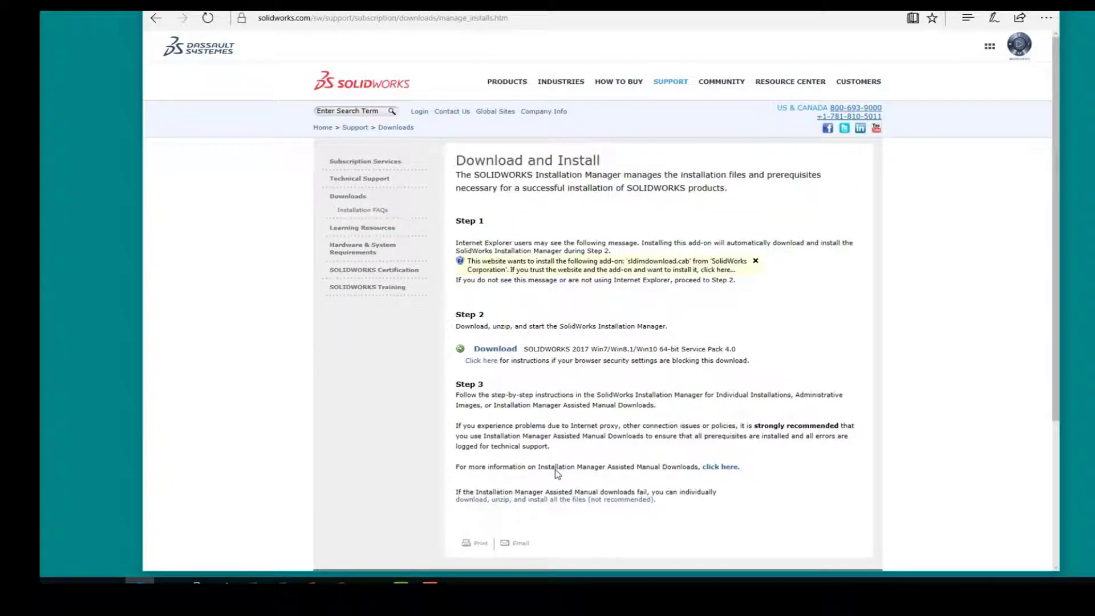
Step: Download and save SolidWorksSetup.exe (28.1 MB), then run it
{"action": "left_click", "coordinate": [499, 350]}
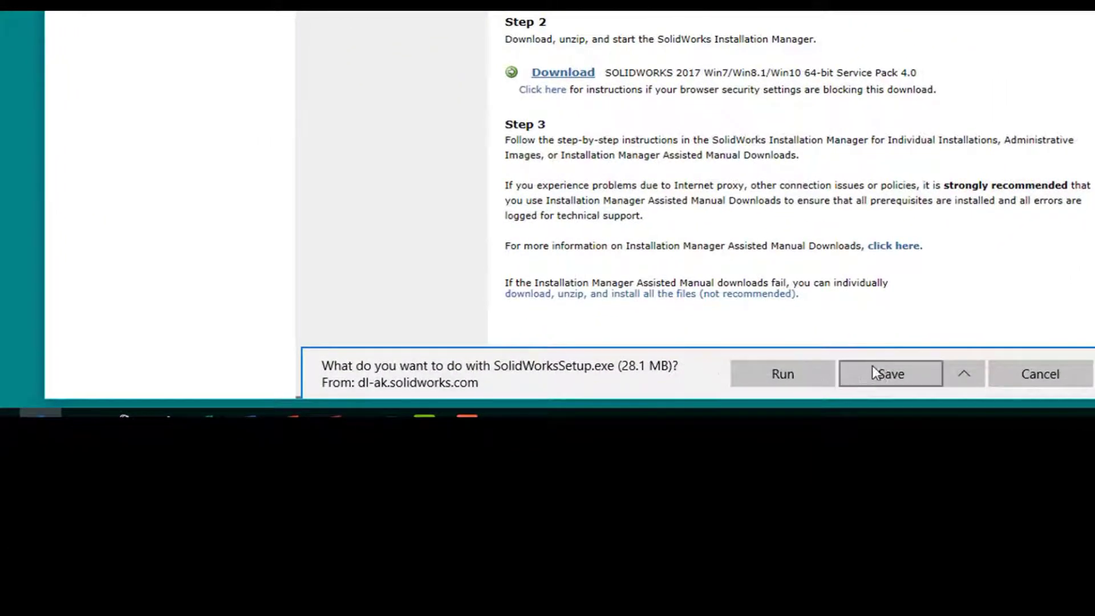
{"action": "left_click", "coordinate": [731, 537]}
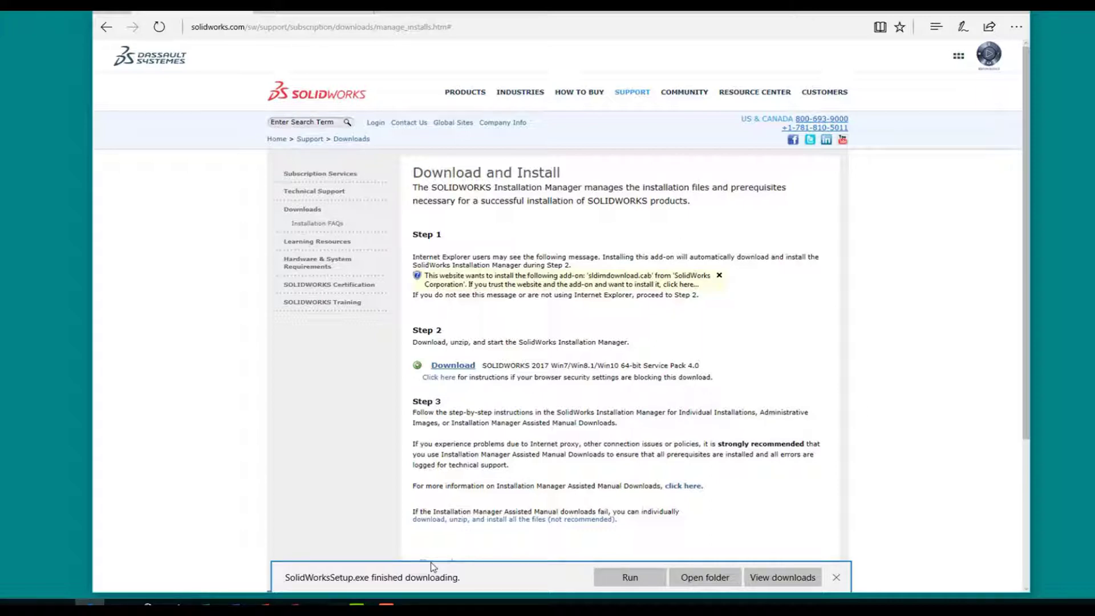
{"action": "left_click", "coordinate": [629, 579]}
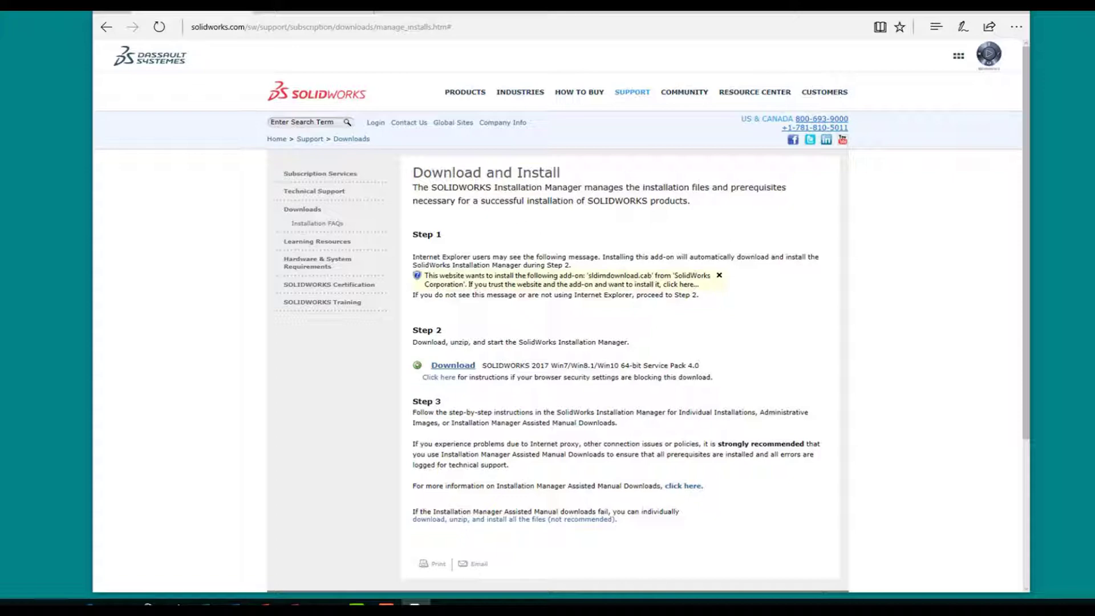
Step: Unzip the 207 setup files into the Downloads folder and confirm the success message
{"action": "left_click_drag", "start_coordinate": [598, 275], "coordinate": [443, 256]}
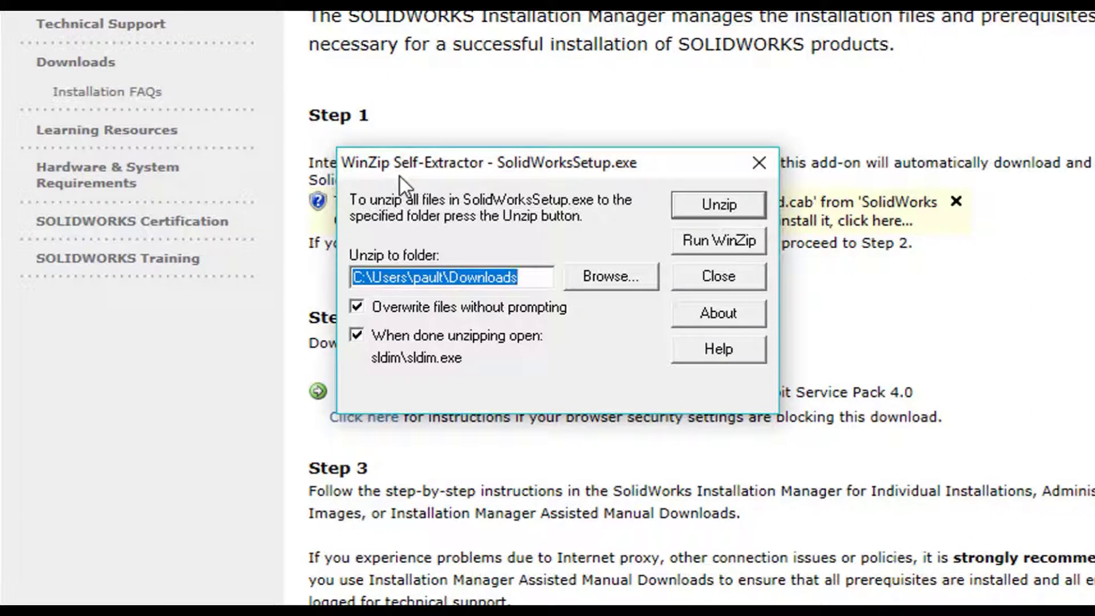
{"action": "left_click", "coordinate": [717, 213]}
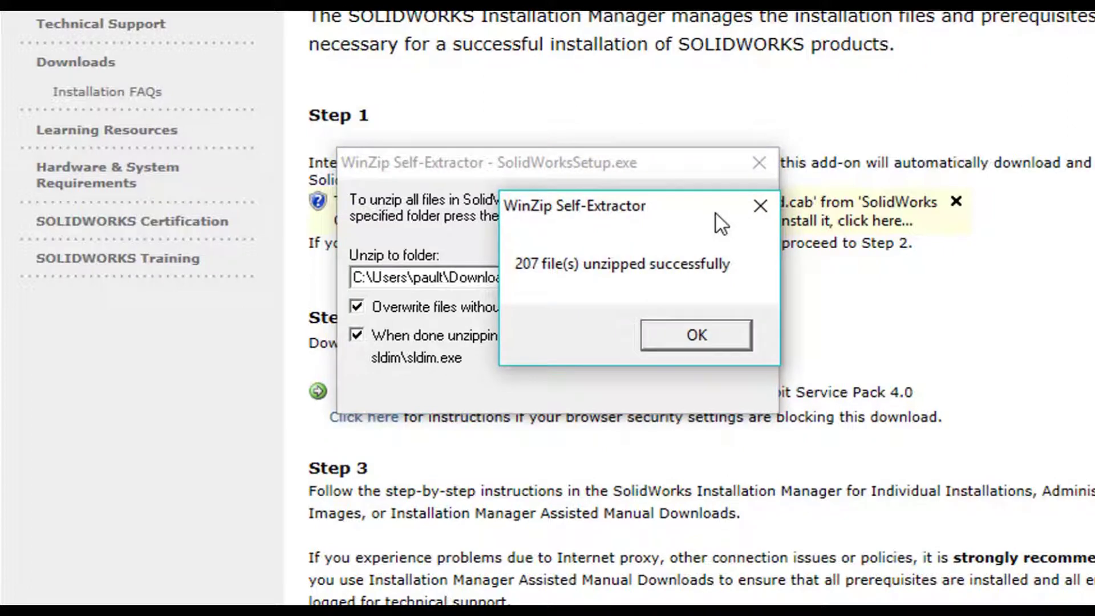
{"action": "left_click", "coordinate": [700, 339]}
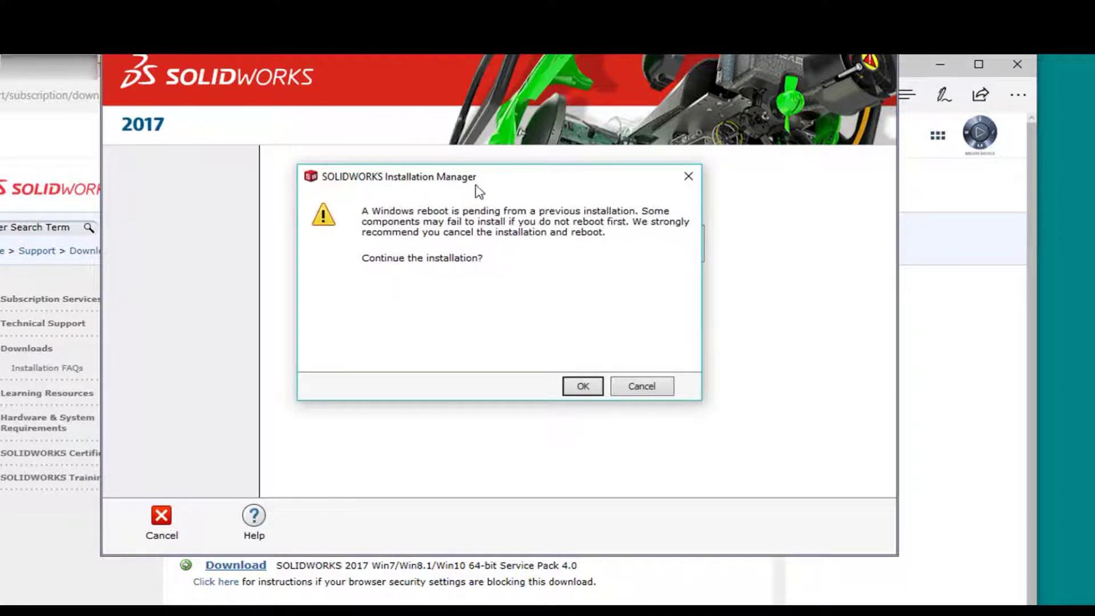
Step: Dismiss the pending Windows reboot warning and continue without rebooting
{"action": "left_click_drag", "start_coordinate": [489, 184], "coordinate": [350, 383]}
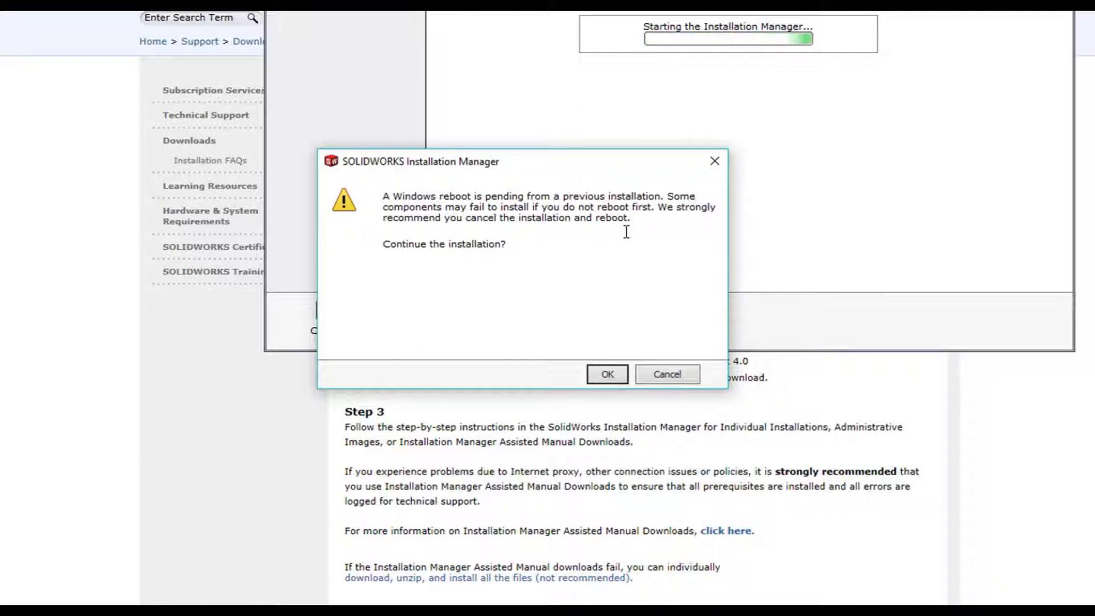
{"action": "left_click", "coordinate": [596, 382]}
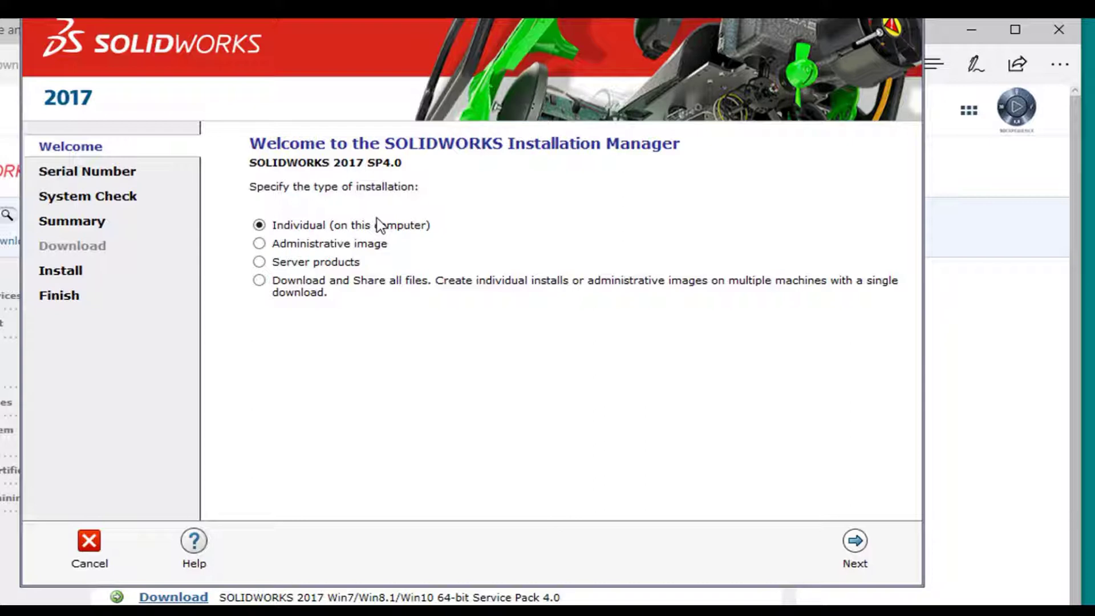
Step: Choose a Server products install including SOLIDWORKS PCB Services and proceed to the Summary
{"action": "left_click", "coordinate": [259, 262]}
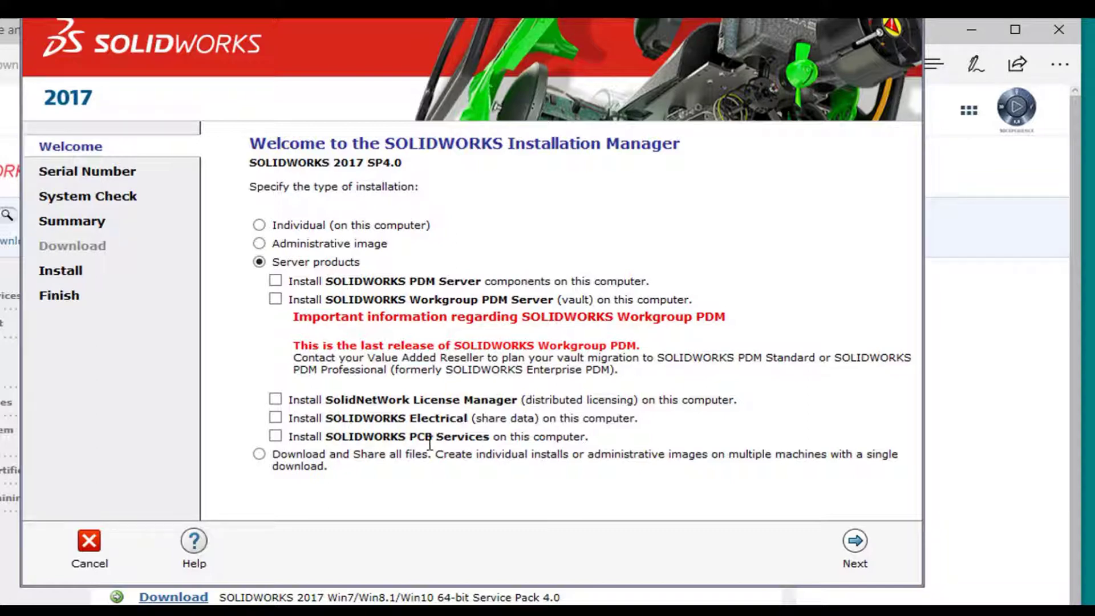
{"action": "left_click", "coordinate": [276, 437]}
{"action": "left_click", "coordinate": [856, 546]}
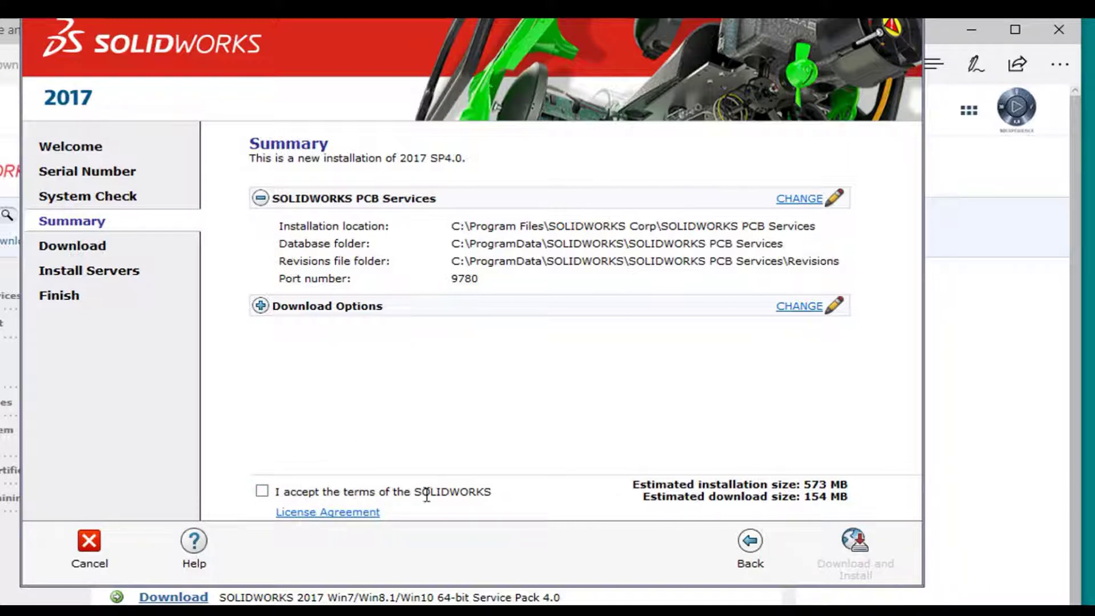
Step: Accept the SOLIDWORKS License Agreement and let PCB Services download and install
{"action": "left_click", "coordinate": [262, 492]}
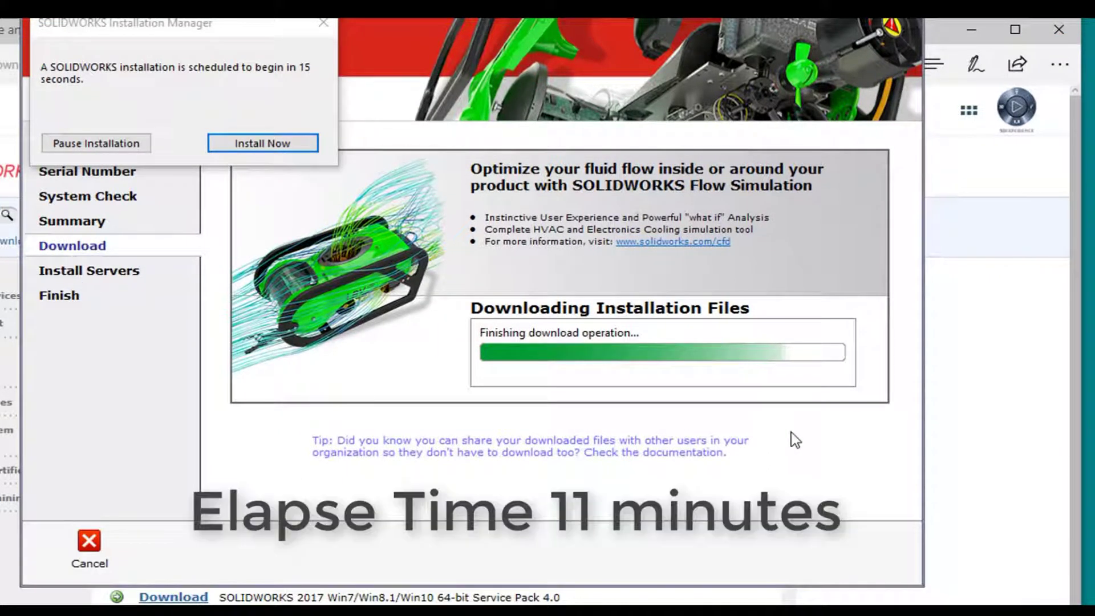
{"action": "left_click_drag", "start_coordinate": [252, 33], "coordinate": [313, 283]}
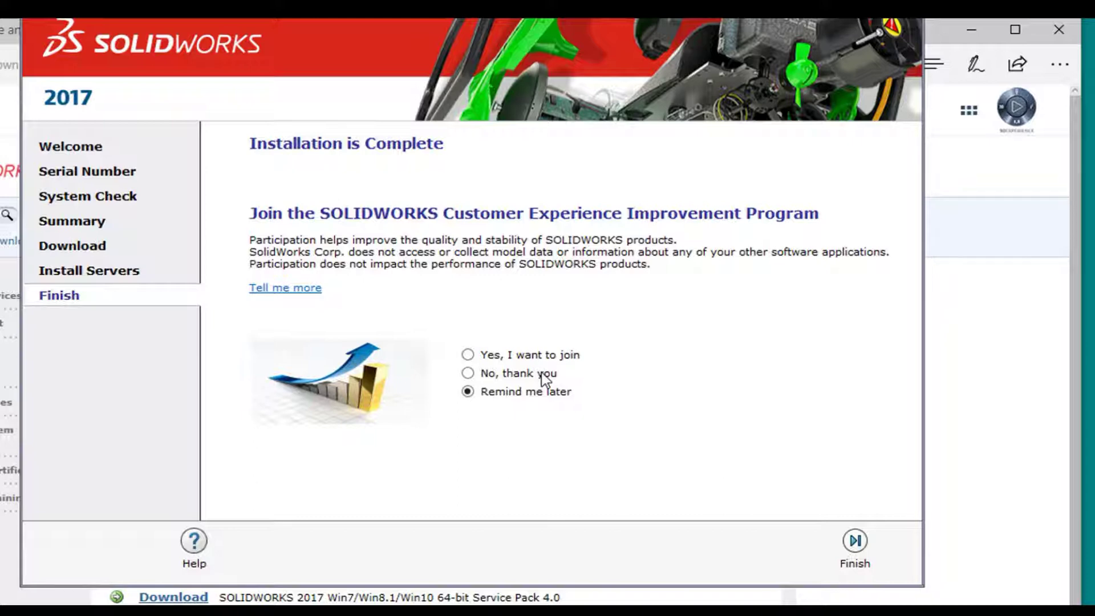
Step: Choose No, thank you for the Customer Experience Improvement Program and finish the installer
{"action": "left_click", "coordinate": [467, 374]}
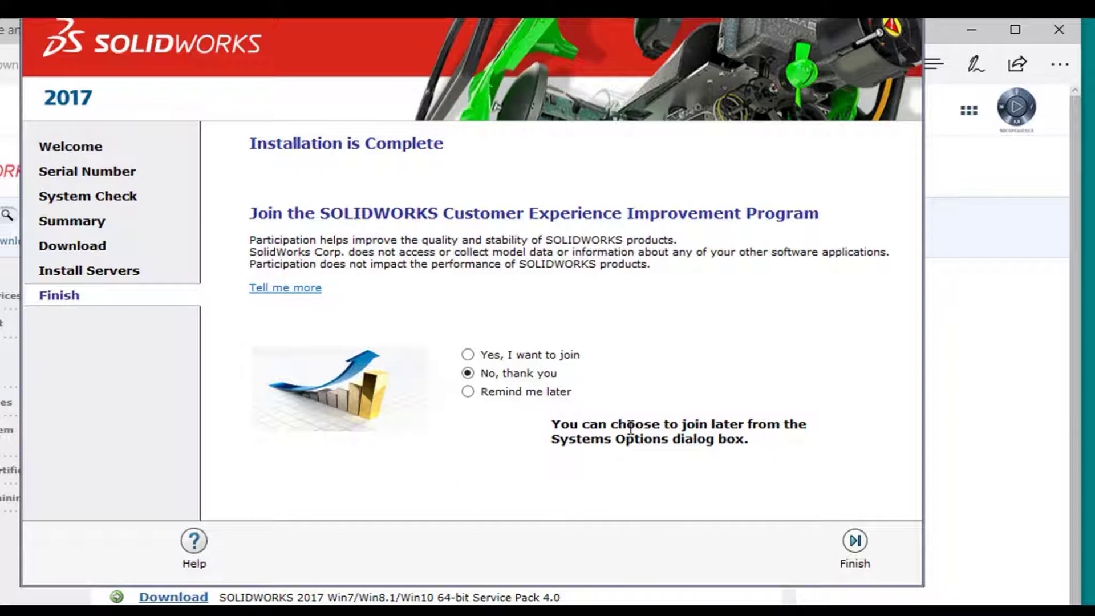
{"action": "left_click", "coordinate": [856, 554]}
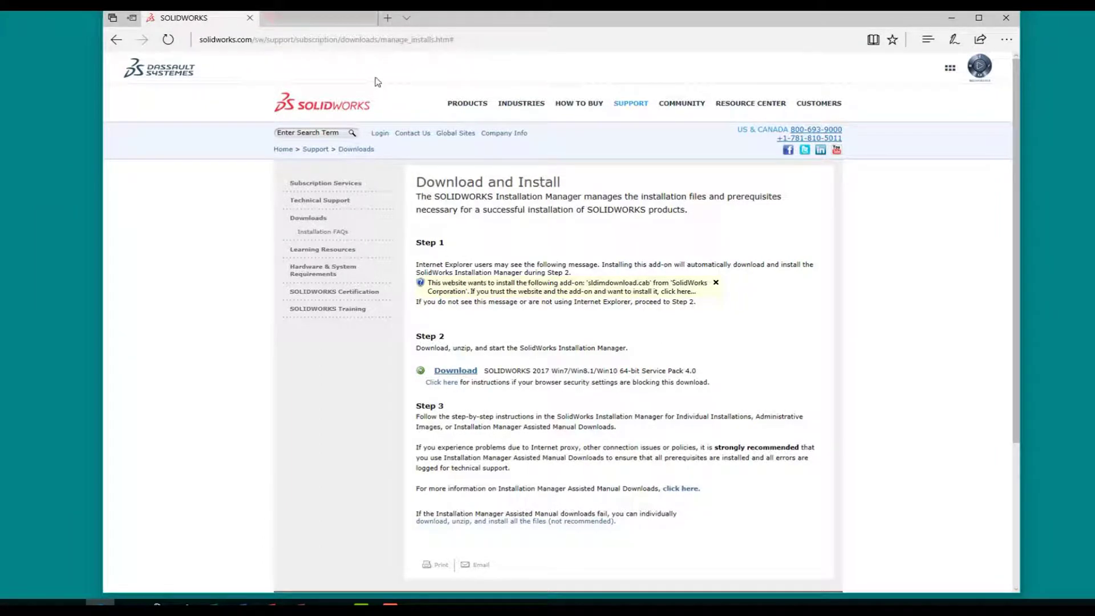
Step: Open localhost:9780 in a new Edge tab
{"action": "left_click", "coordinate": [389, 18]}
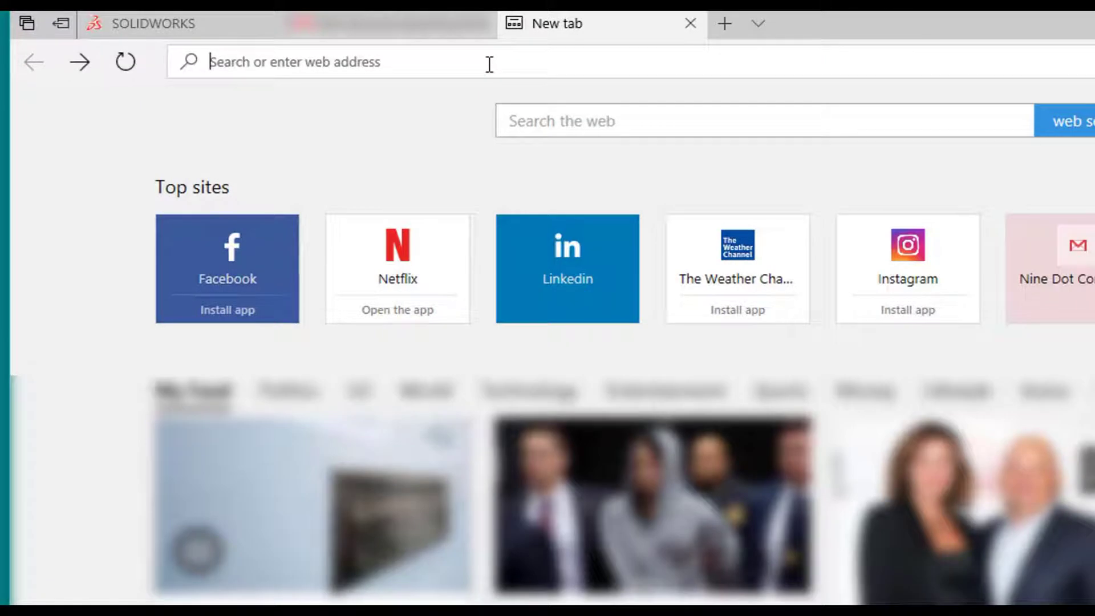
{"action": "type", "text": "loc"}
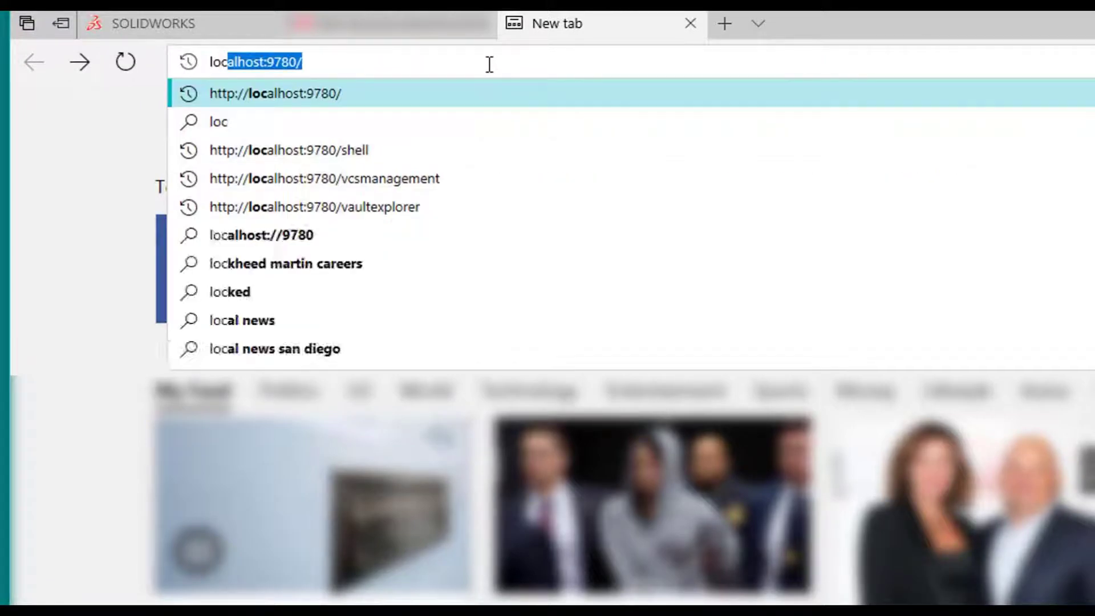
{"action": "type", "text": "alhost:9780"}
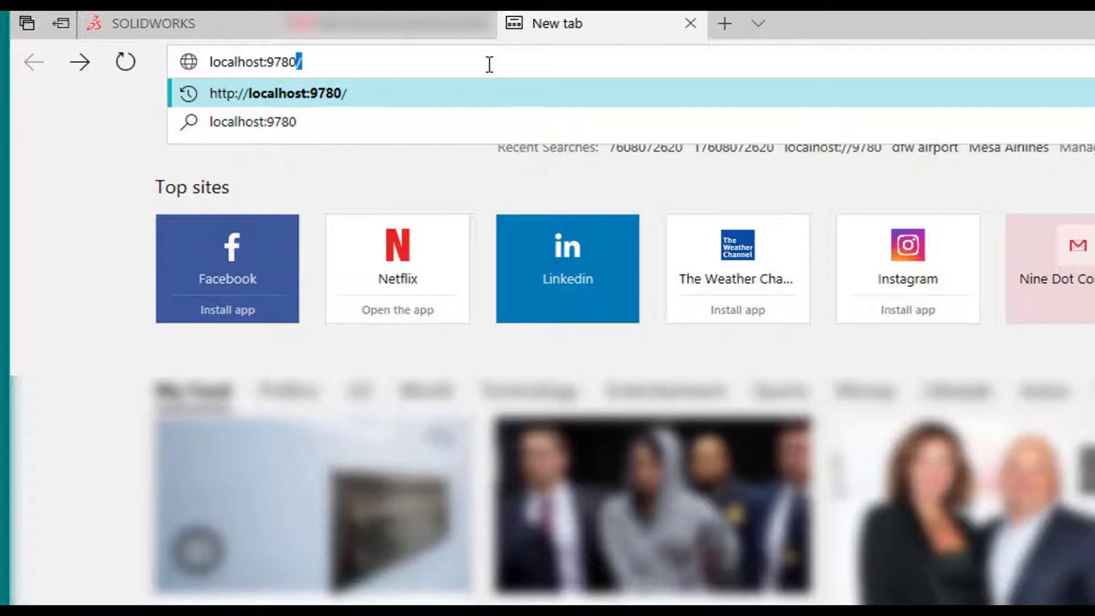
{"action": "key", "text": "Return"}
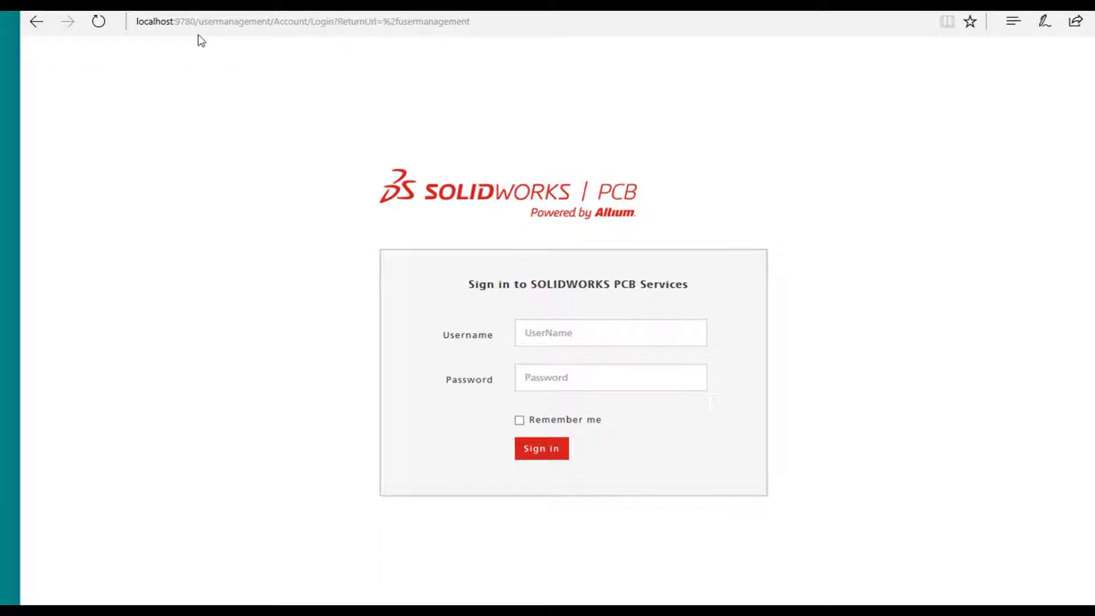
Step: Sign in to PCB Services with the saved administrator credentials from autocomplete
{"action": "left_click", "coordinate": [539, 336]}
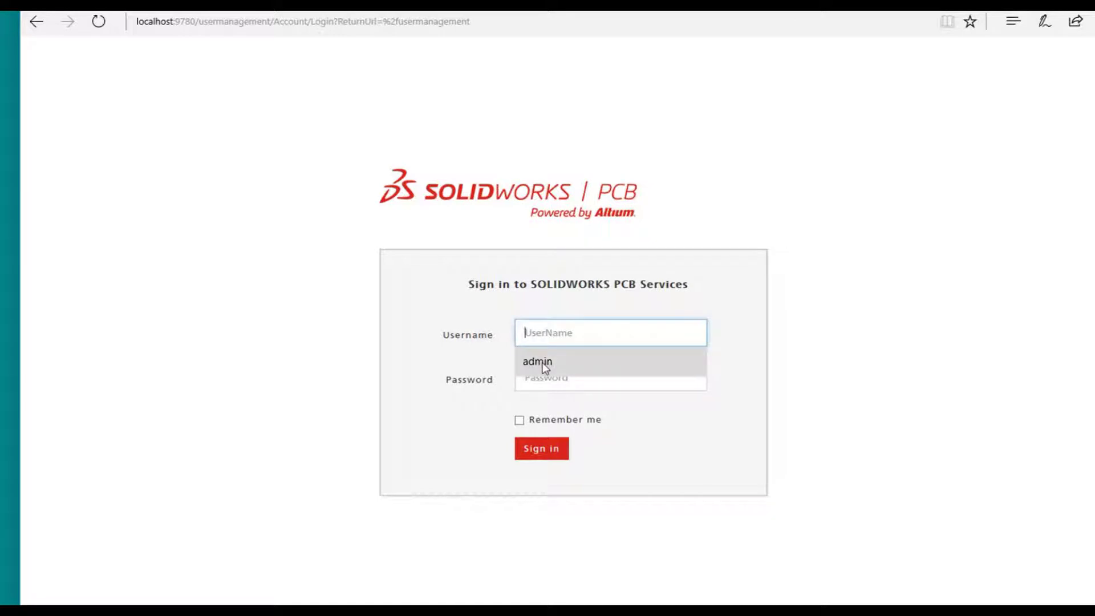
{"action": "left_click", "coordinate": [539, 362]}
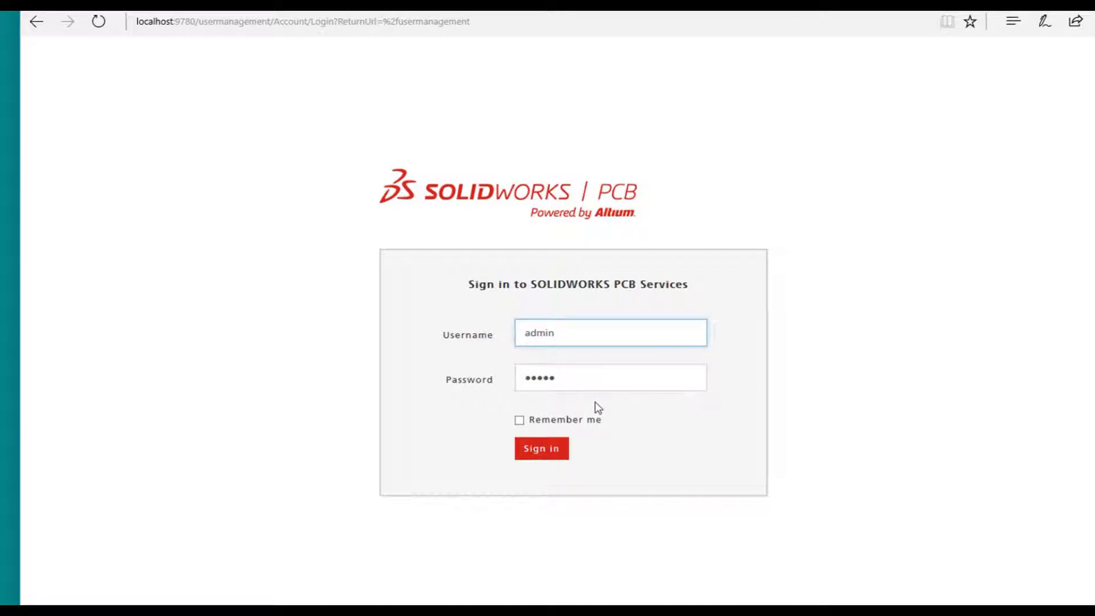
{"action": "left_click", "coordinate": [536, 453]}
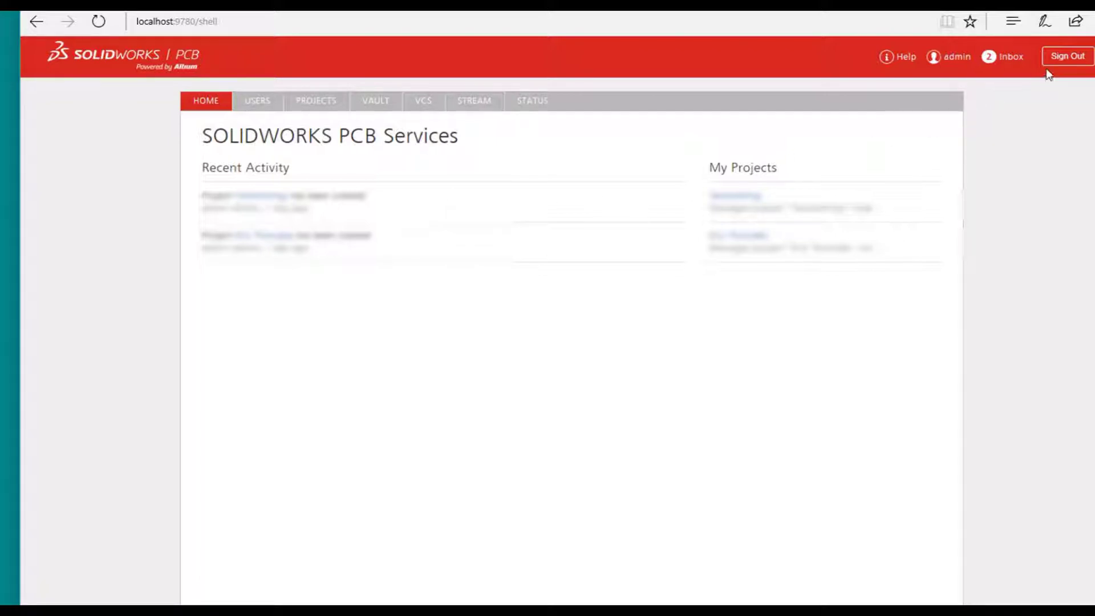
Step: Sign out of SOLIDWORKS PCB Services
{"action": "left_click", "coordinate": [1065, 58]}
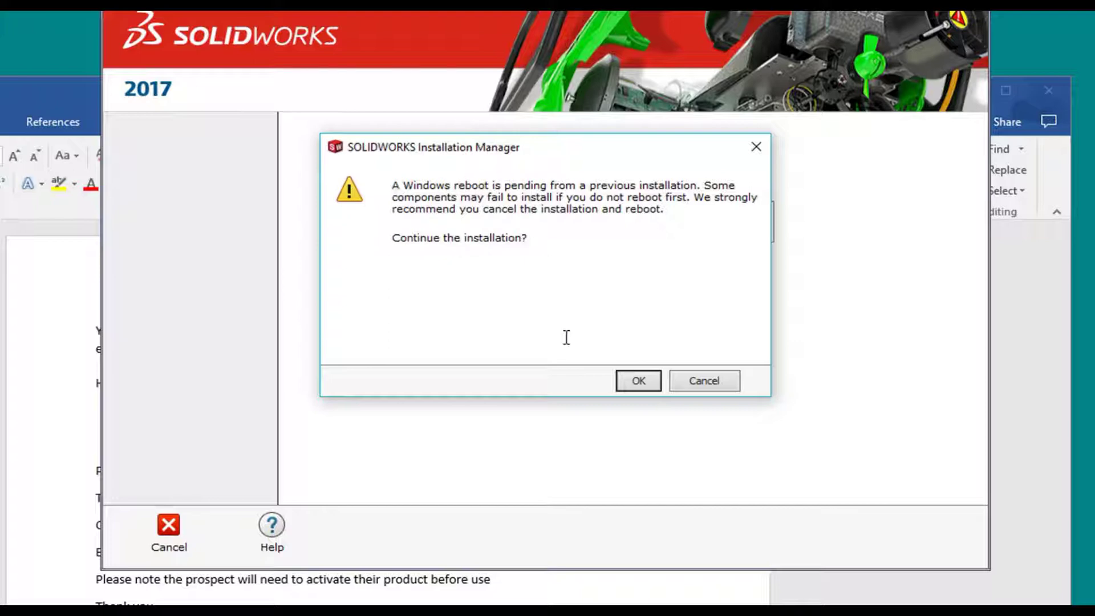
Step: Continue past the reboot warning and license only SOLIDWORKS PCB, dropping the SOLIDWORKS Standard license
{"action": "left_click", "coordinate": [638, 381]}
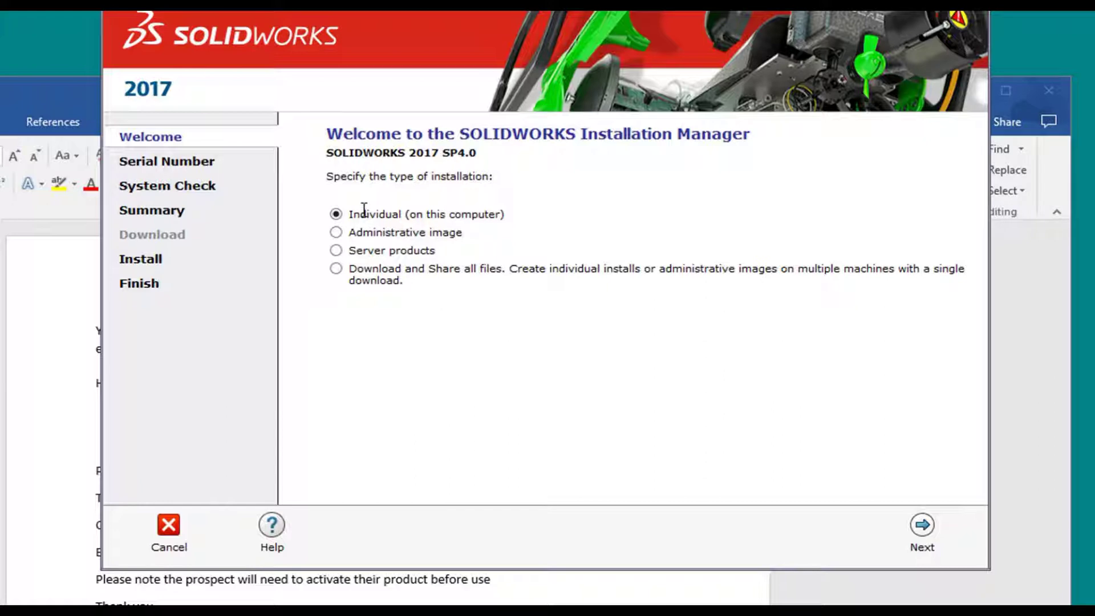
{"action": "left_click", "coordinate": [922, 527]}
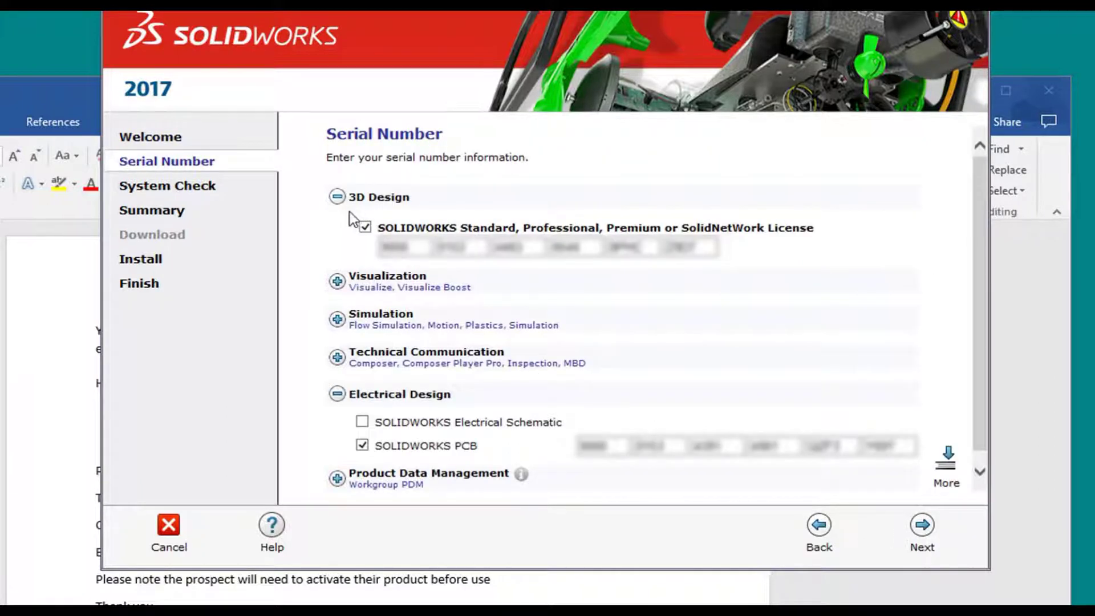
{"action": "left_click", "coordinate": [365, 227]}
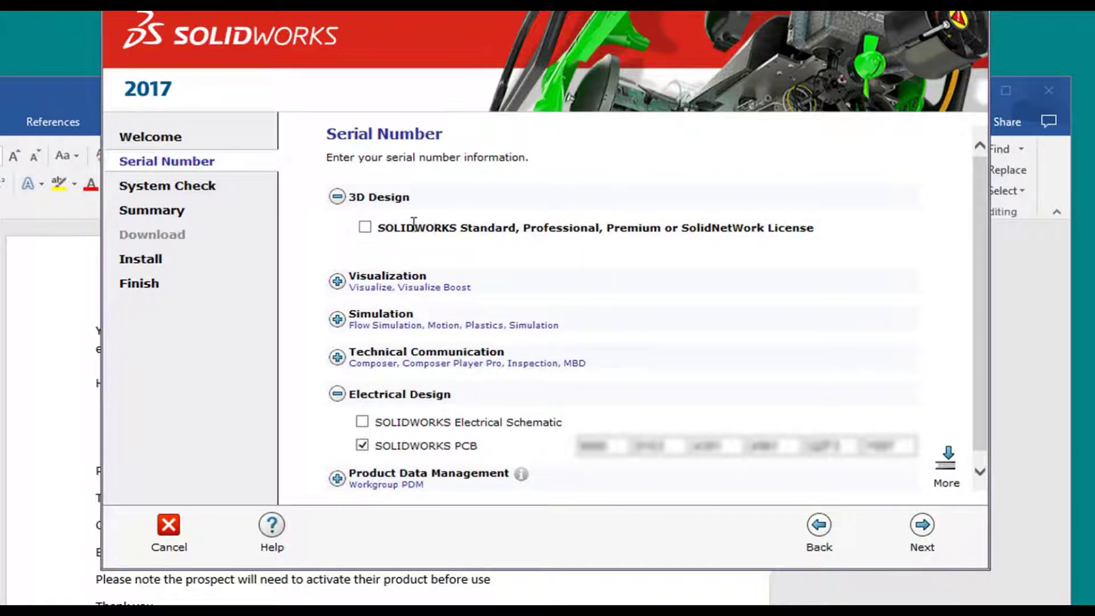
{"action": "left_click", "coordinate": [337, 198]}
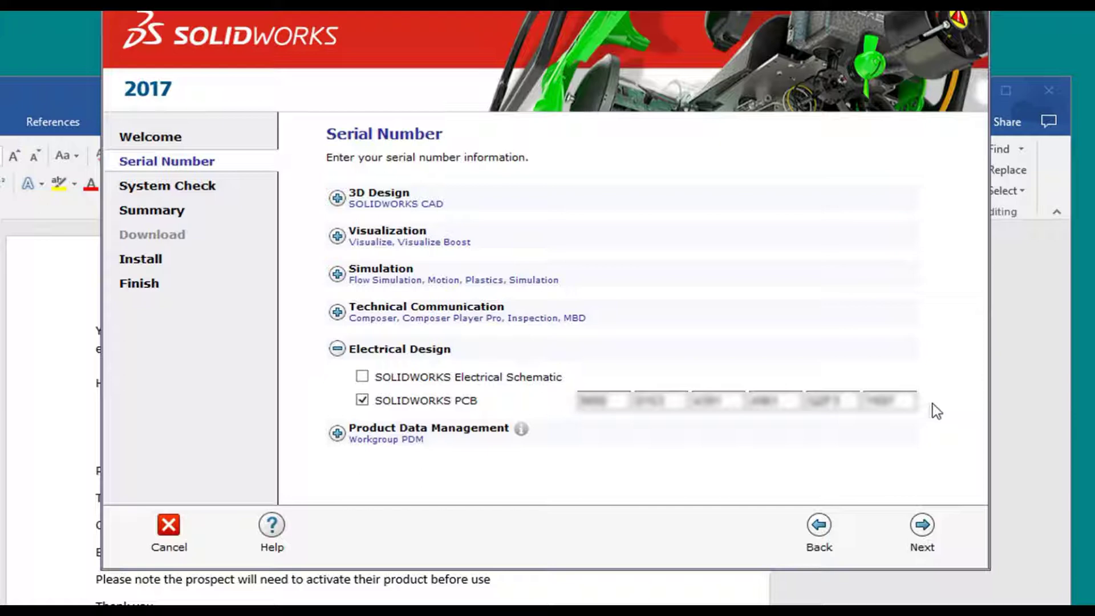
{"action": "left_click", "coordinate": [603, 399]}
{"action": "left_click", "coordinate": [921, 528]}
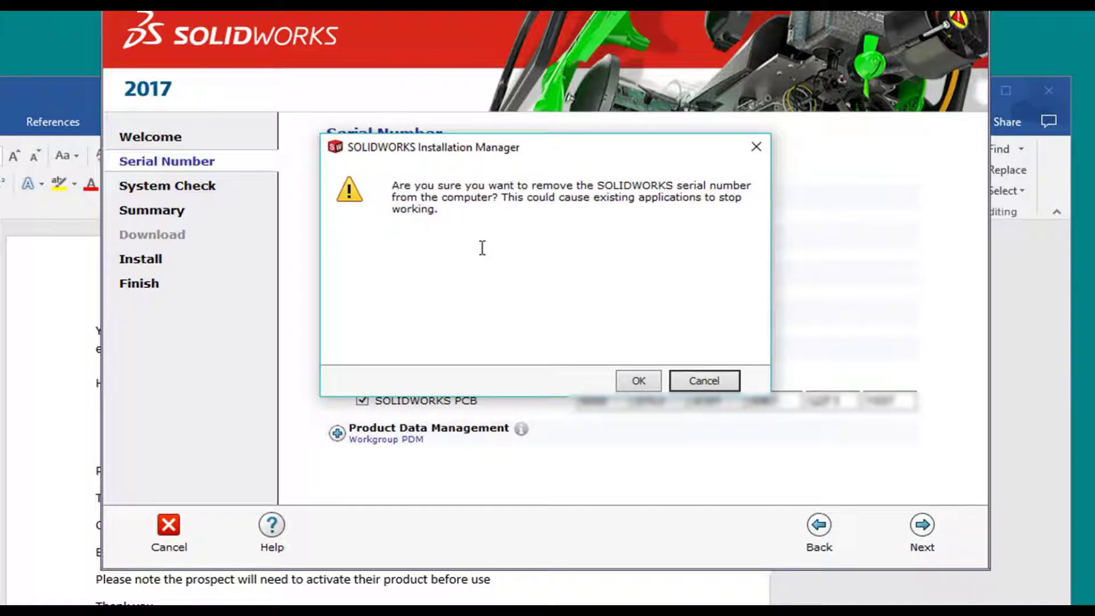
Step: Confirm removing the SOLIDWORKS serial number so the 2.3 GB SOLIDWORKS PCB Summary appears
{"action": "left_click", "coordinate": [643, 379]}
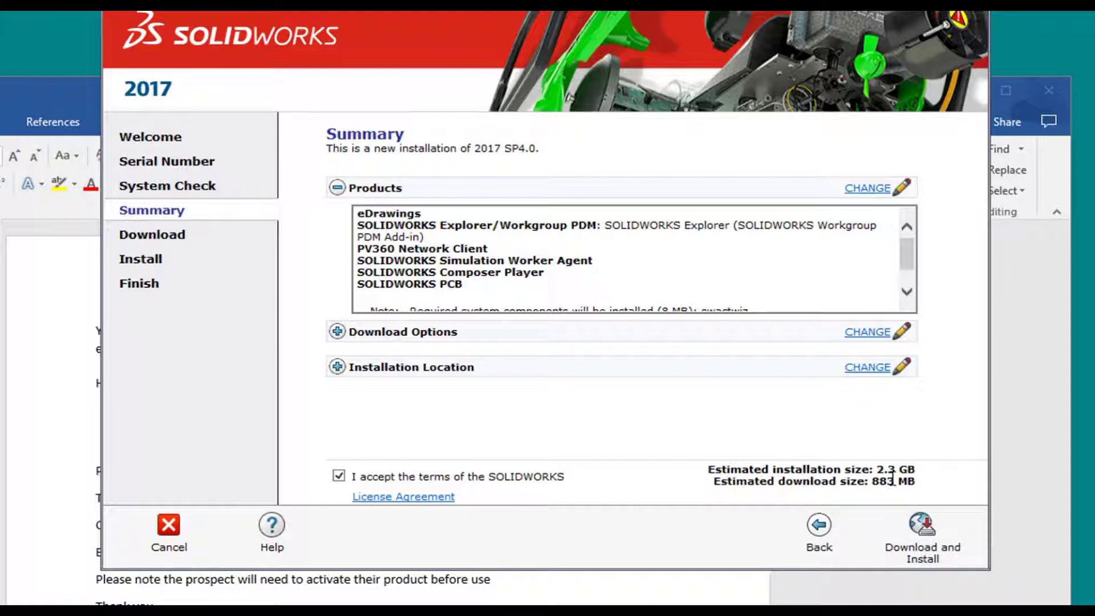
Step: Install SOLIDWORKS PCB 2017 SP4.0, decline the improvement program, and finish the installer
{"action": "left_click", "coordinate": [922, 533]}
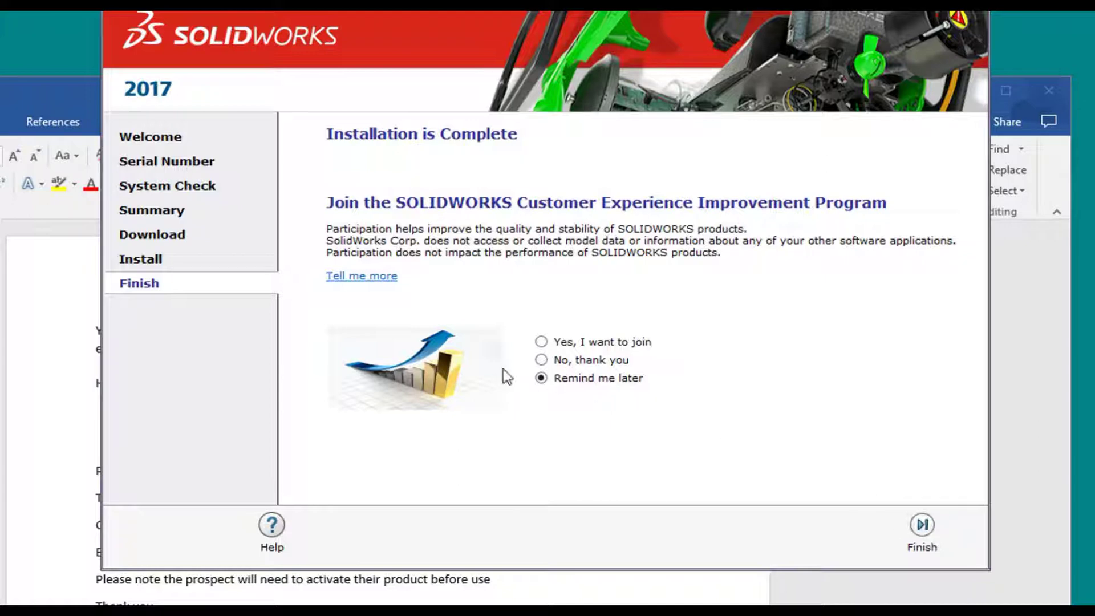
{"action": "left_click", "coordinate": [540, 359]}
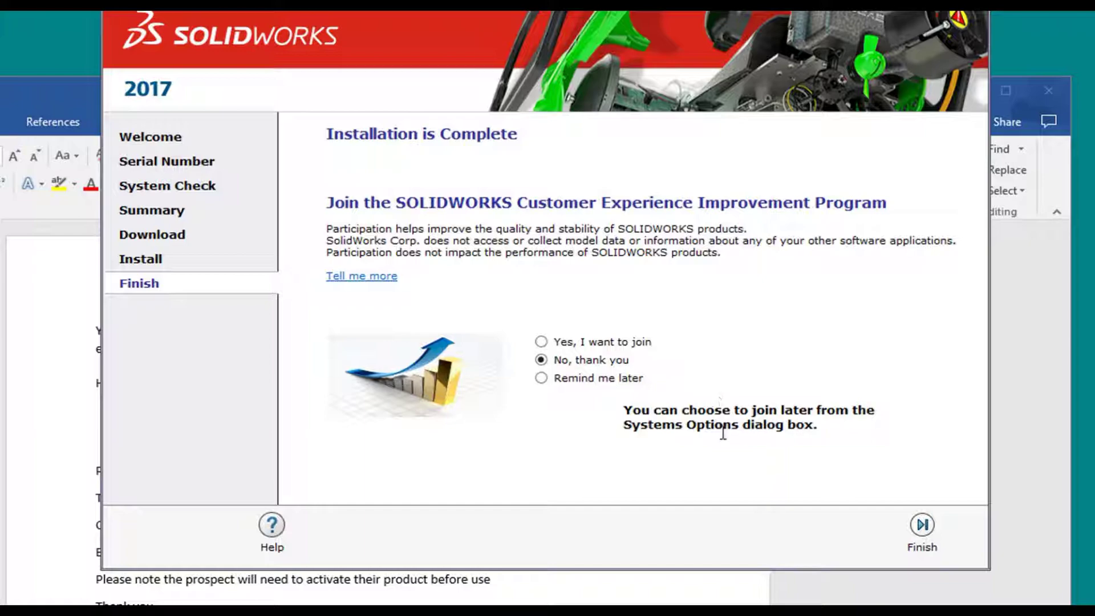
{"action": "left_click", "coordinate": [925, 530]}
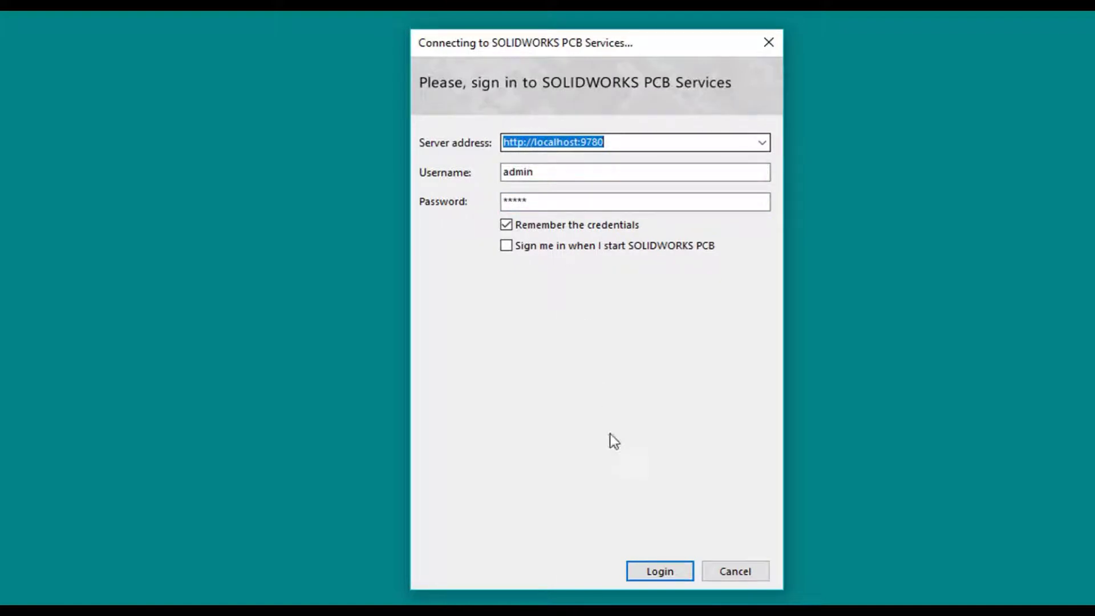
Step: Log in to SOLIDWORKS PCB Services at localhost:9780 as admin and maximize the window
{"action": "left_click", "coordinate": [661, 576]}
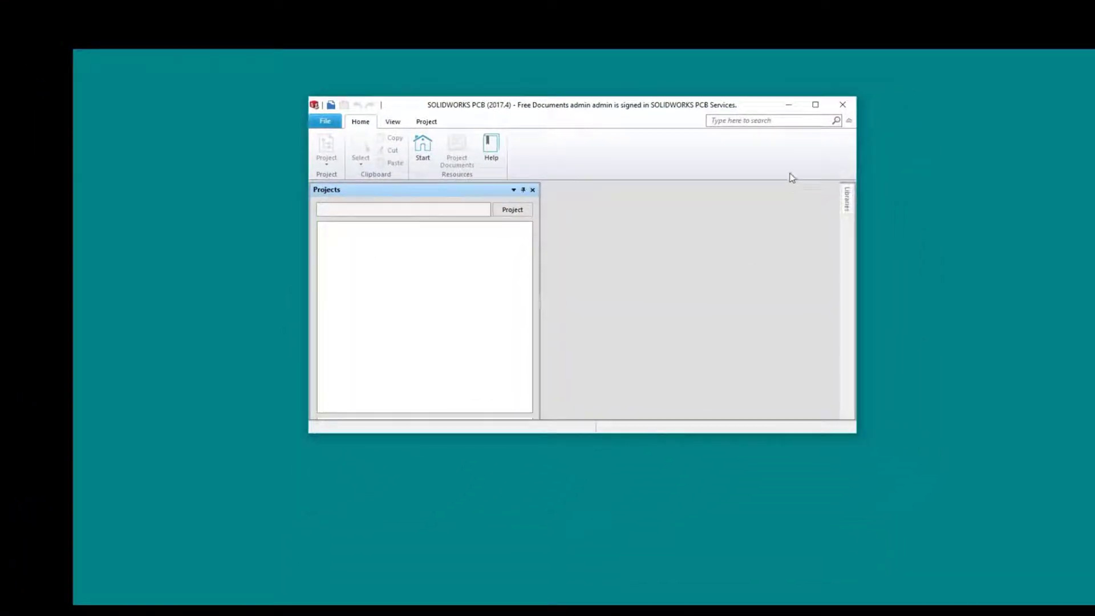
{"action": "left_click", "coordinate": [815, 105]}
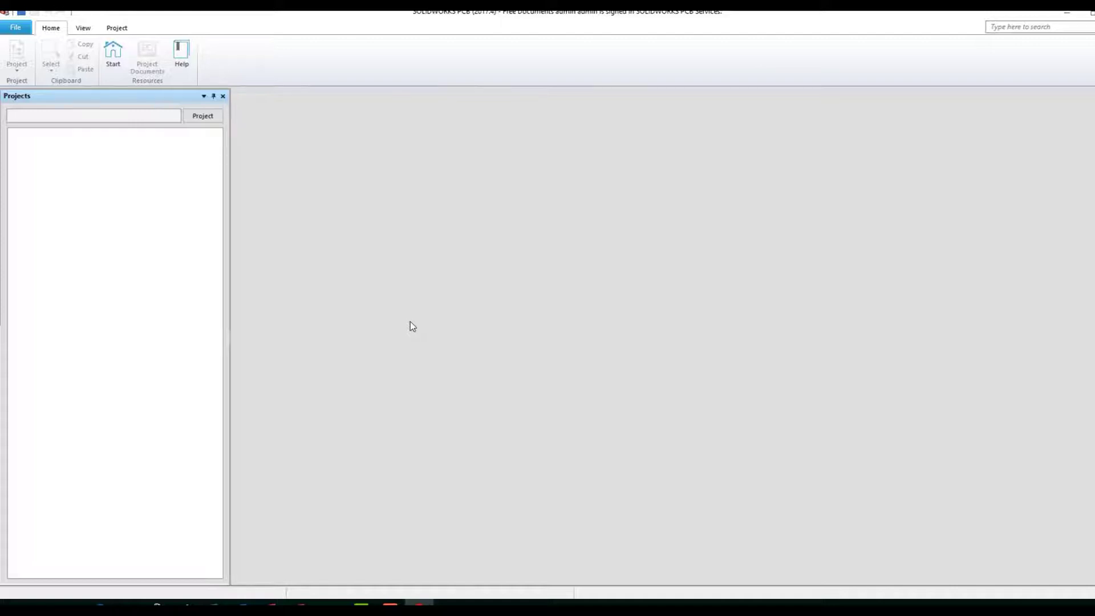
Step: Start a new PCB project, cancel the template dialog, and bring the File menu back up
{"action": "left_click", "coordinate": [15, 28]}
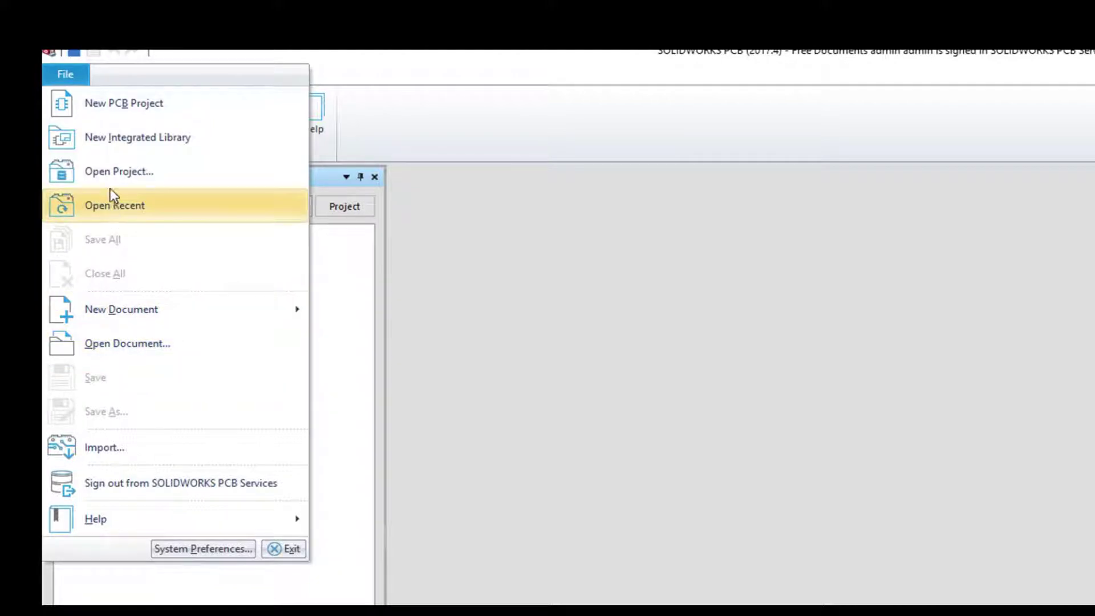
{"action": "left_click", "coordinate": [126, 105]}
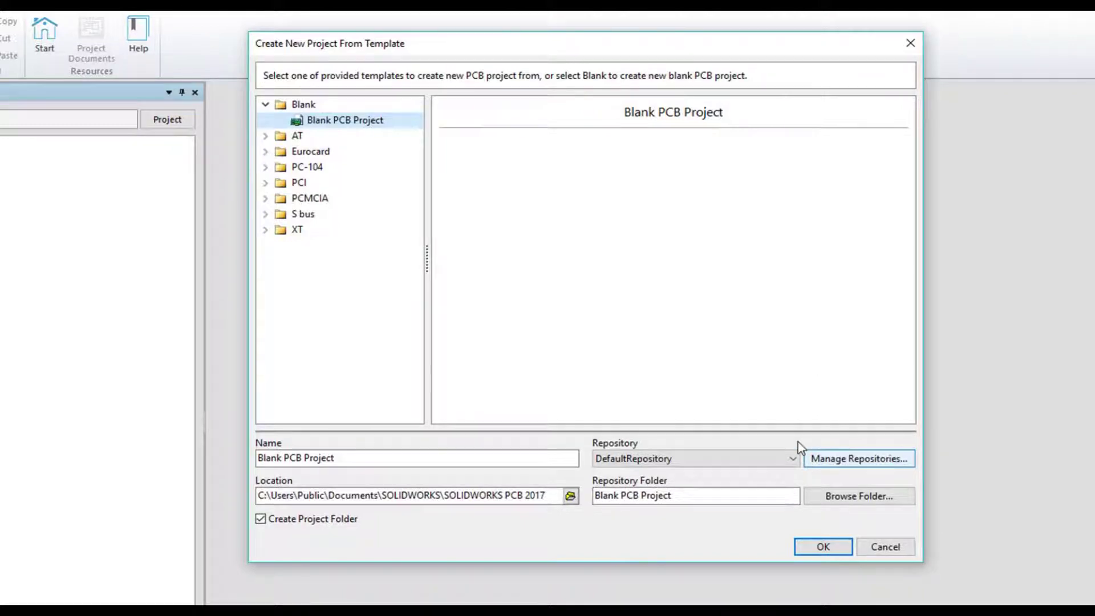
{"action": "left_click", "coordinate": [886, 550]}
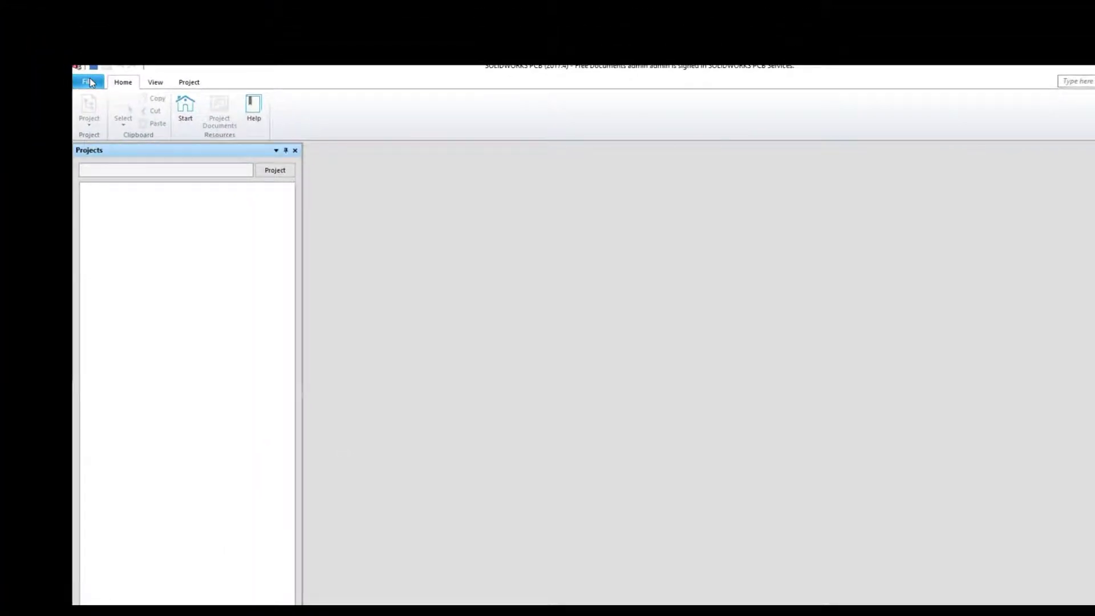
{"action": "left_click", "coordinate": [88, 82]}
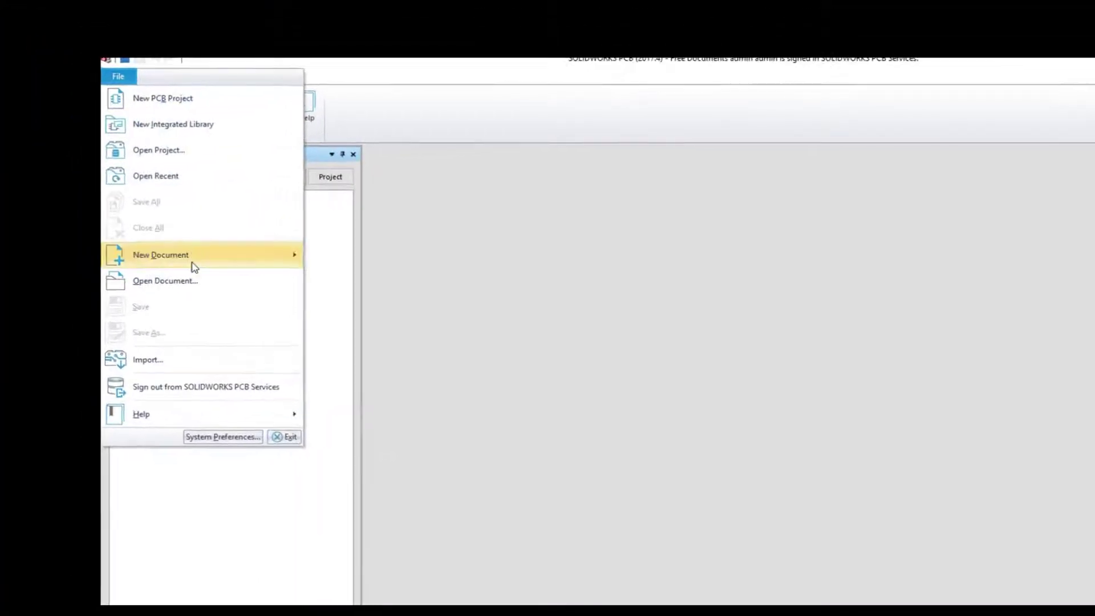